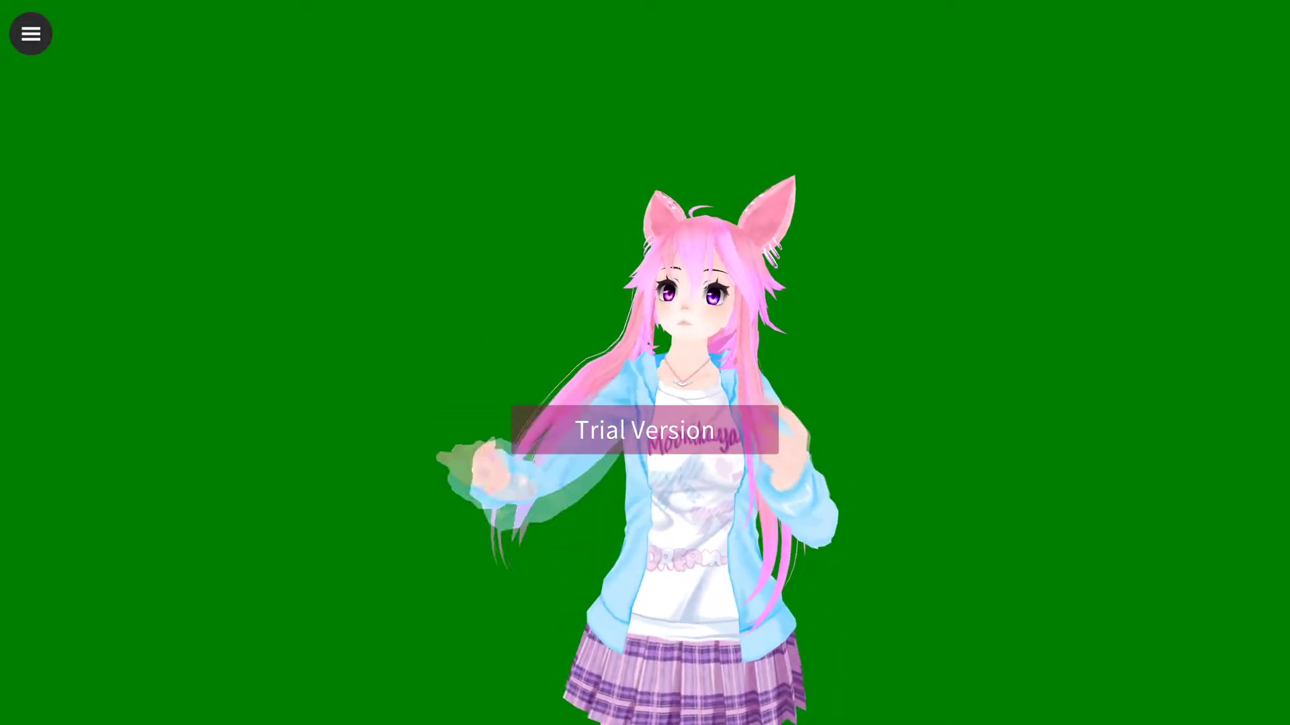
Step: Show the Screen Camera, Web Camera and Leave buttons over the live avatar view
click(39, 41)
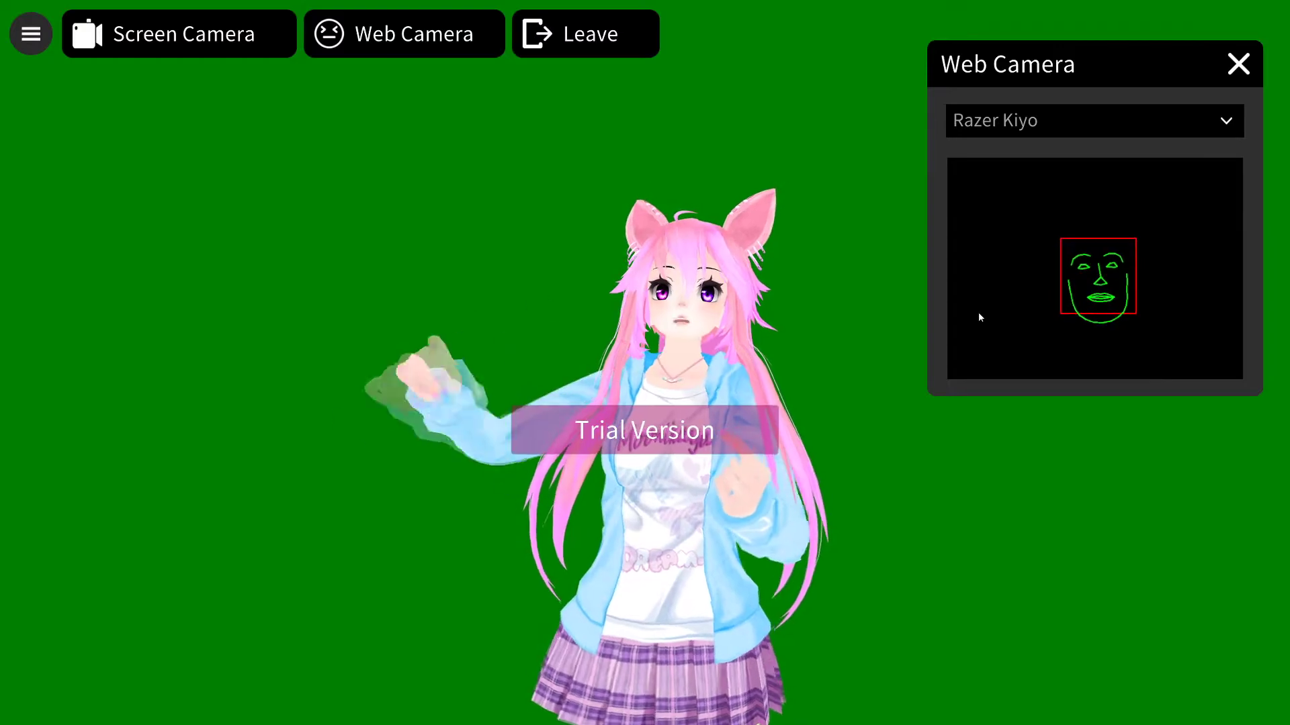
Step: In Screen Camera settings, review the Background Type and Razer Kiyo device choices, then close the Web Camera panel
click(226, 54)
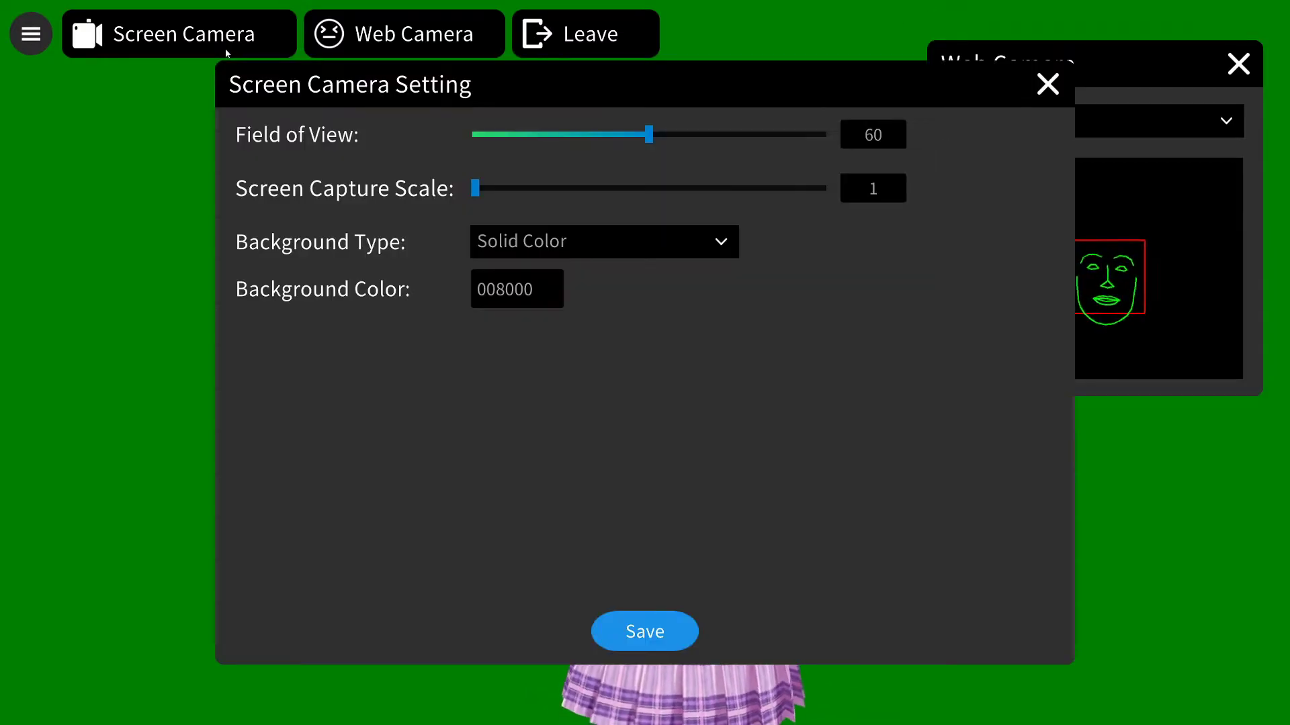
click(568, 248)
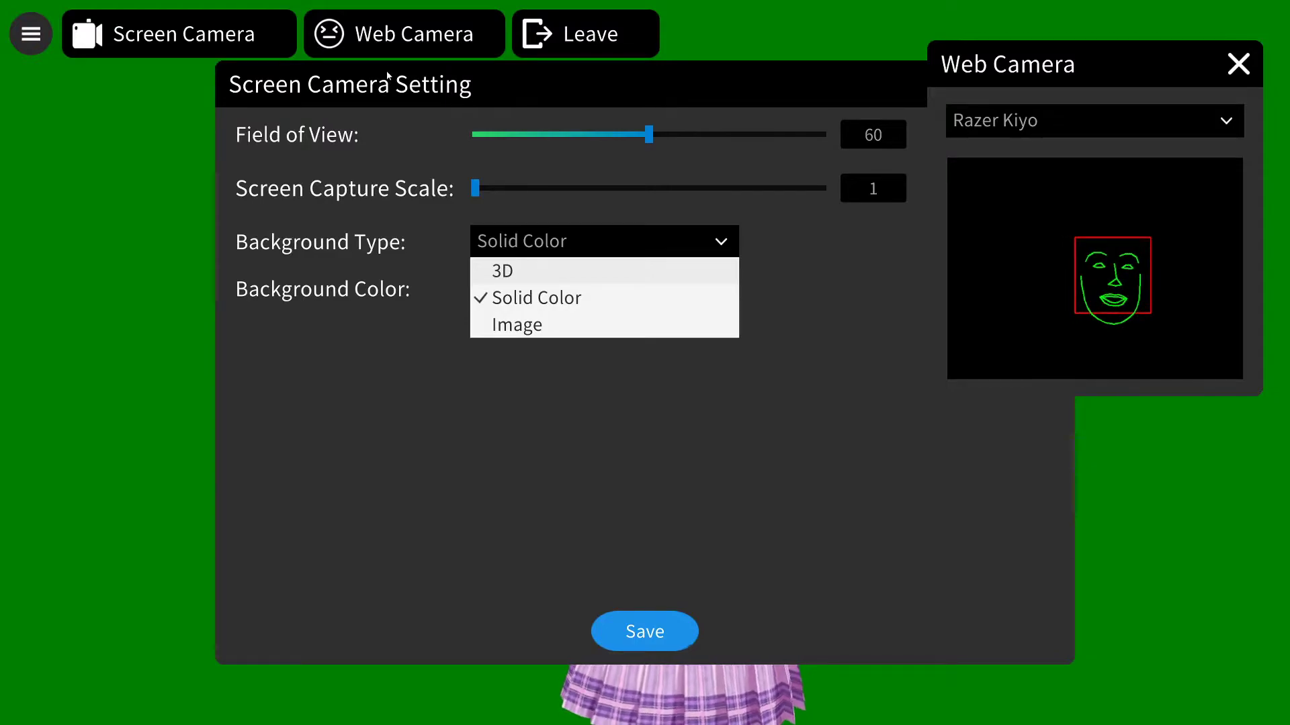
click(371, 32)
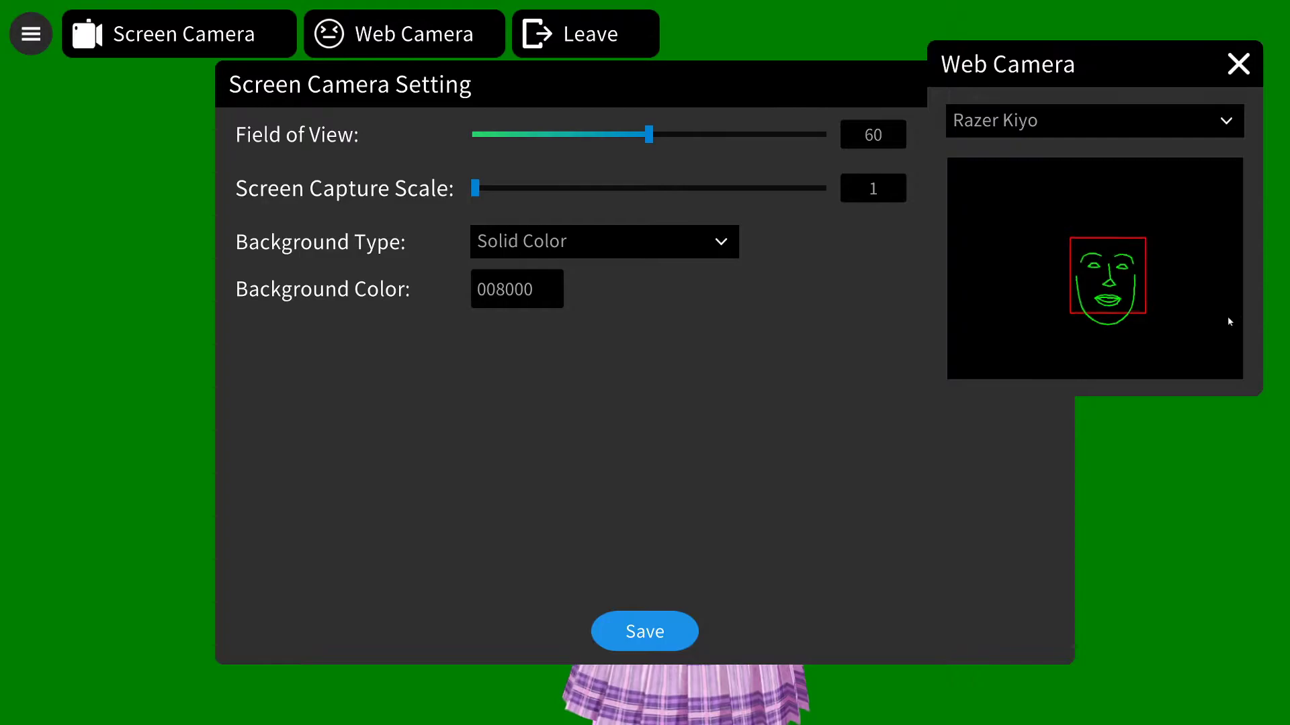
click(1121, 126)
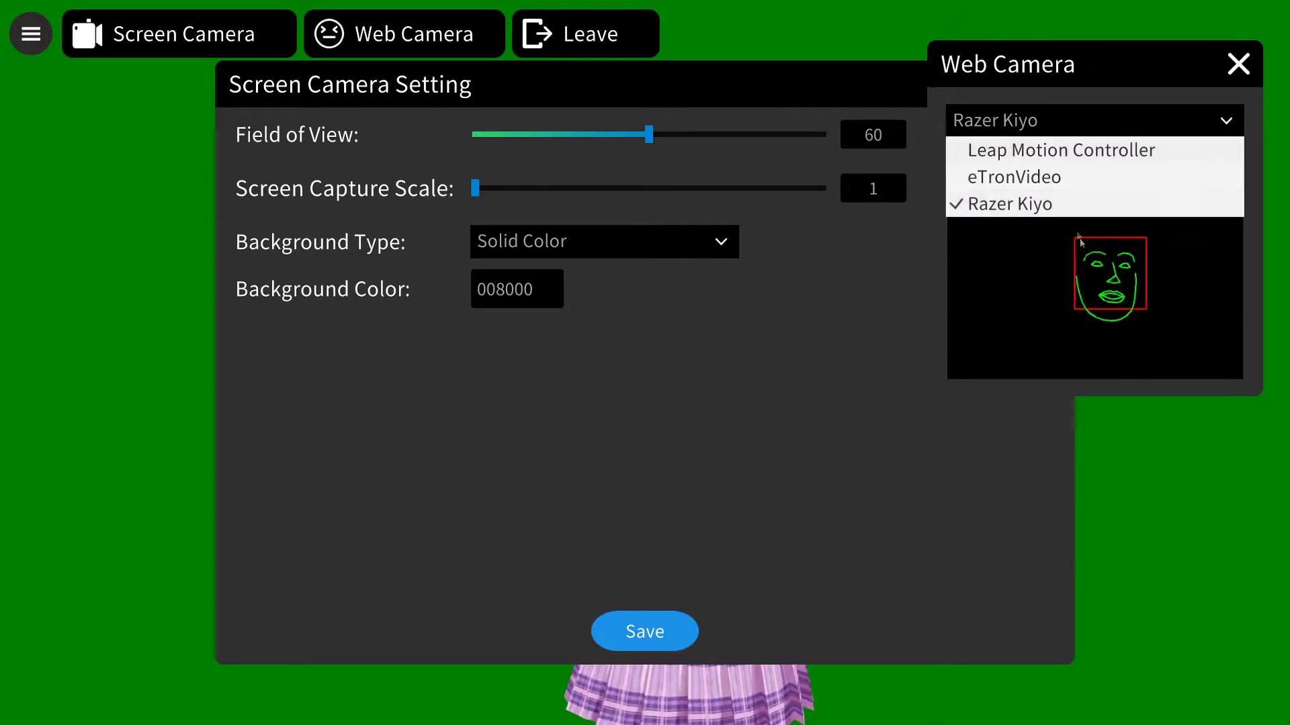
click(1255, 66)
click(1238, 65)
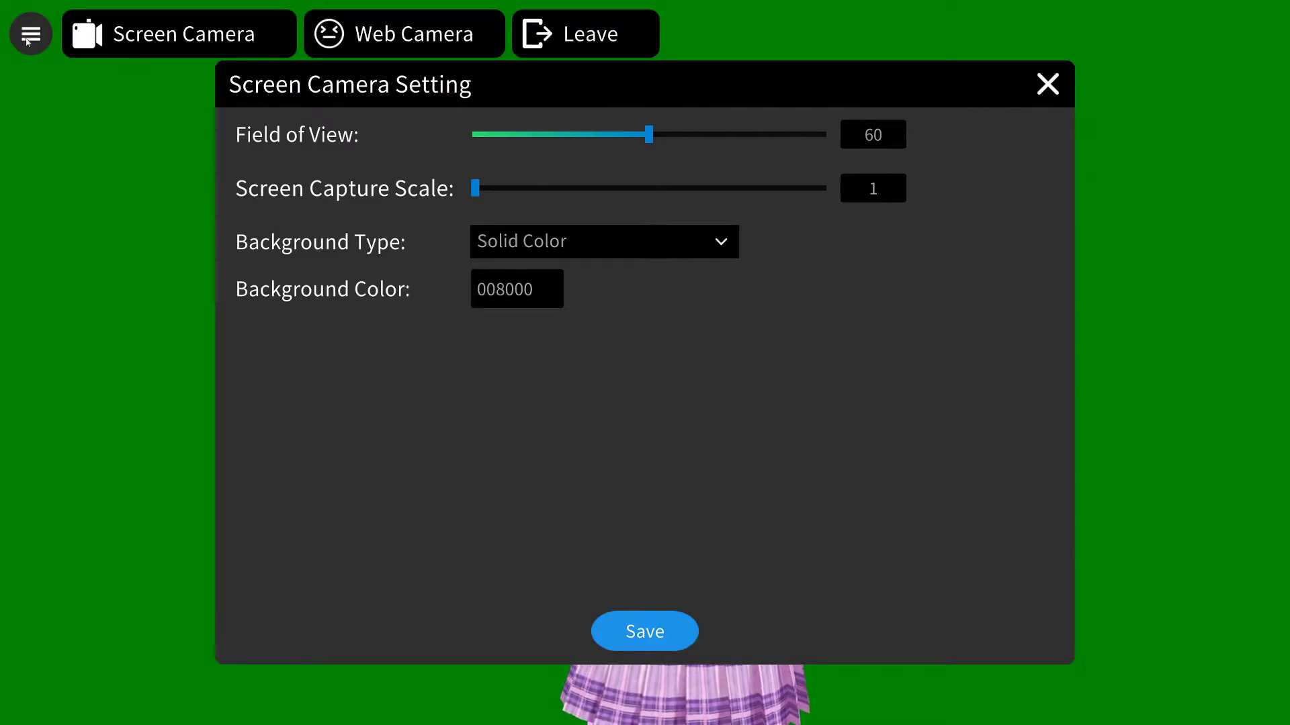
Step: Leave the session and review Application Settings: Full Screen, 2560x1440 resolution, Ultra quality
click(601, 39)
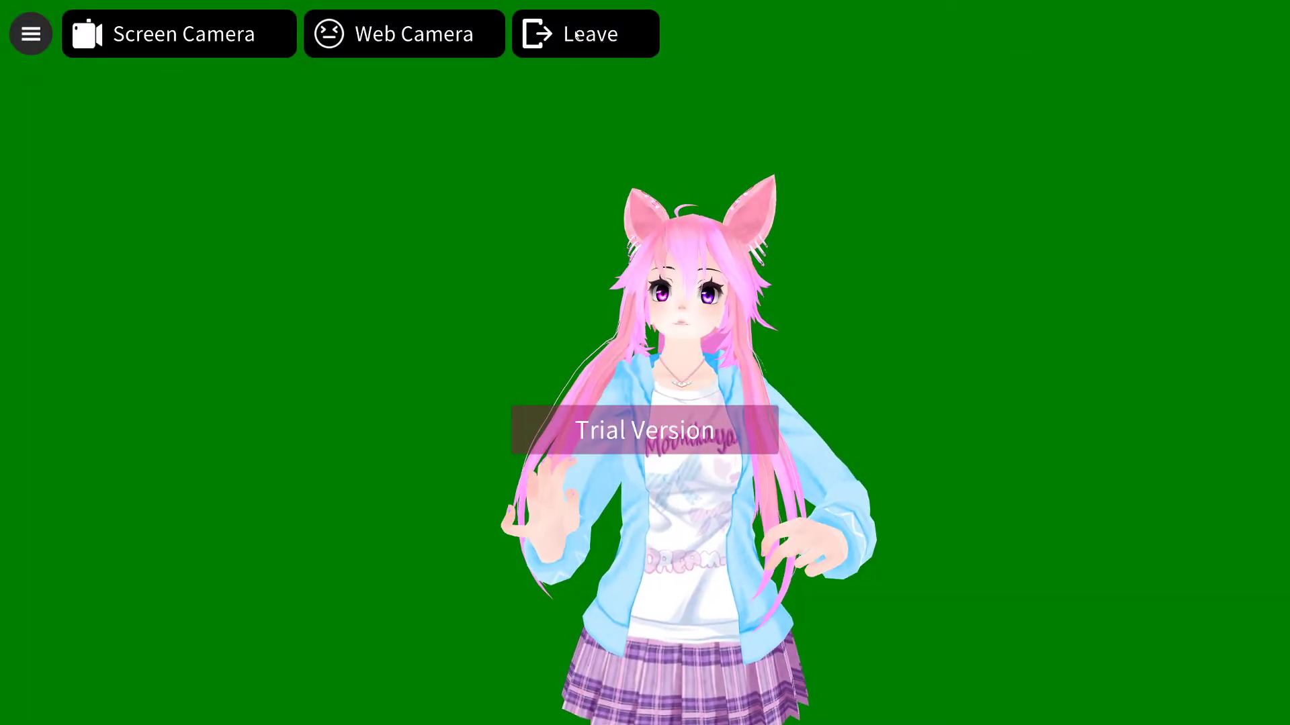
click(582, 45)
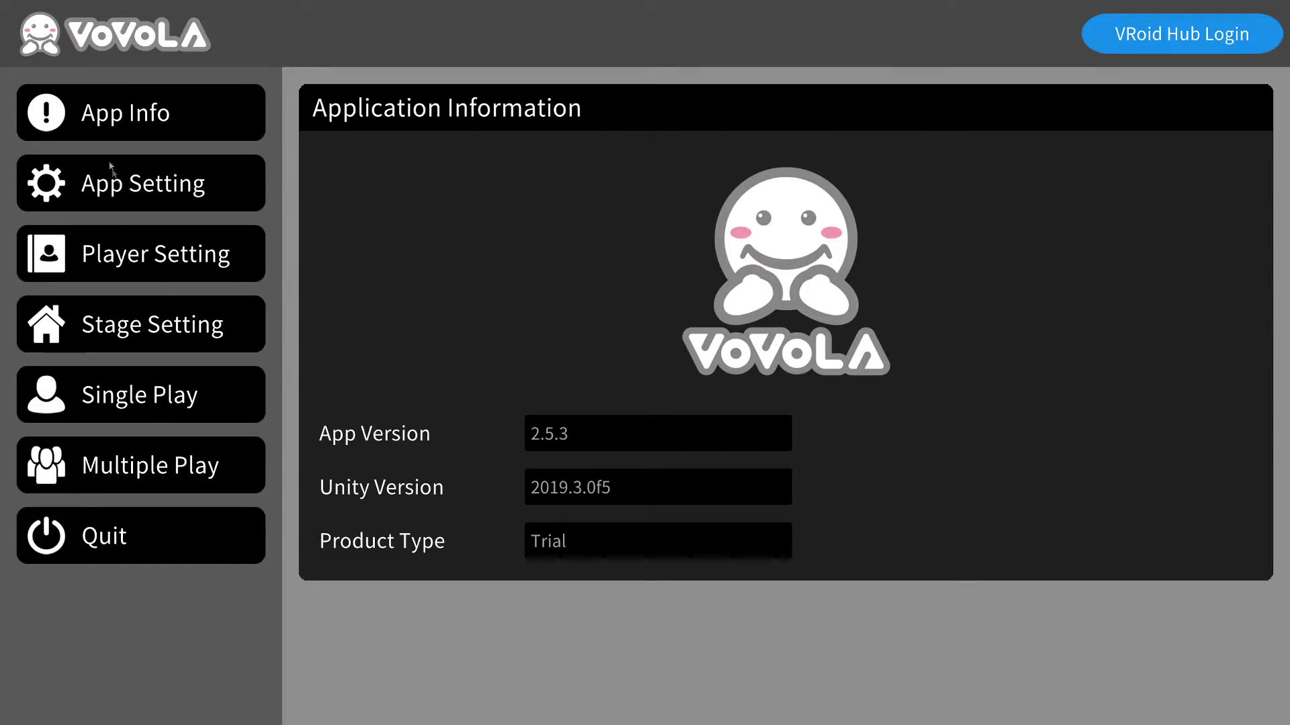
click(126, 187)
scroll(1151, 218, down, 1)
drag(1258, 259, 1278, 363)
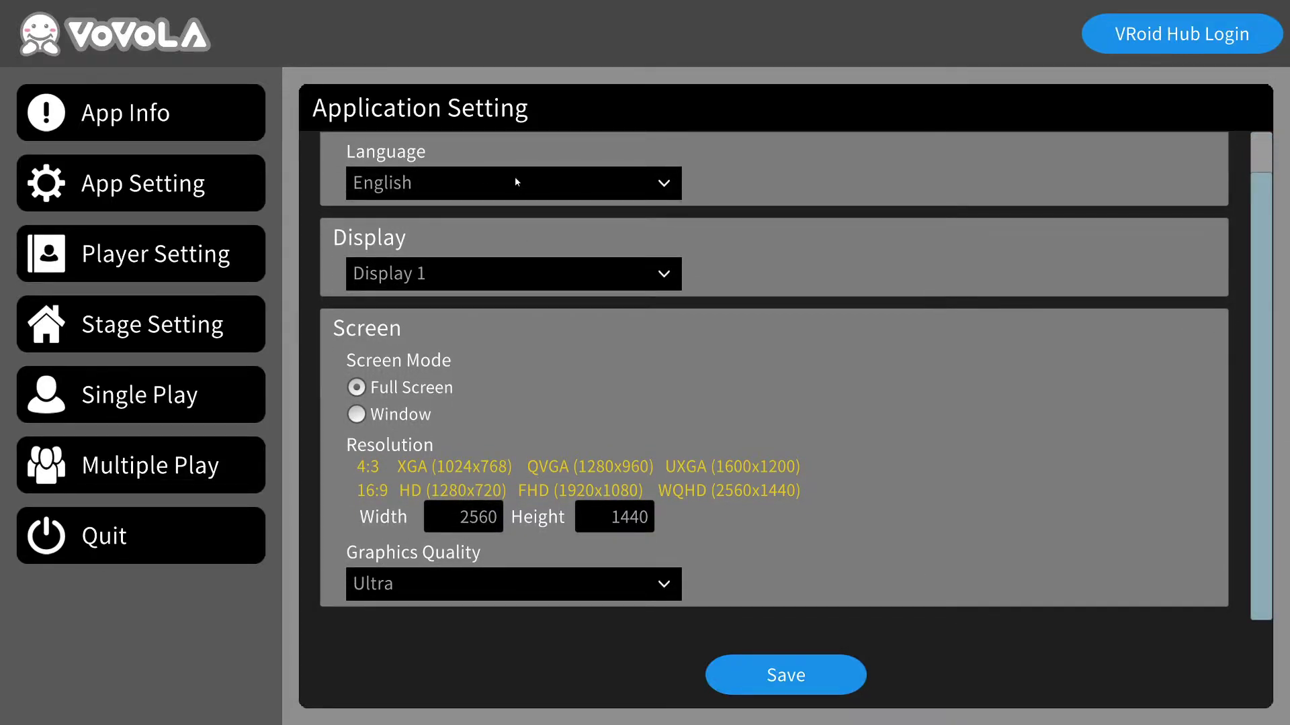
click(97, 250)
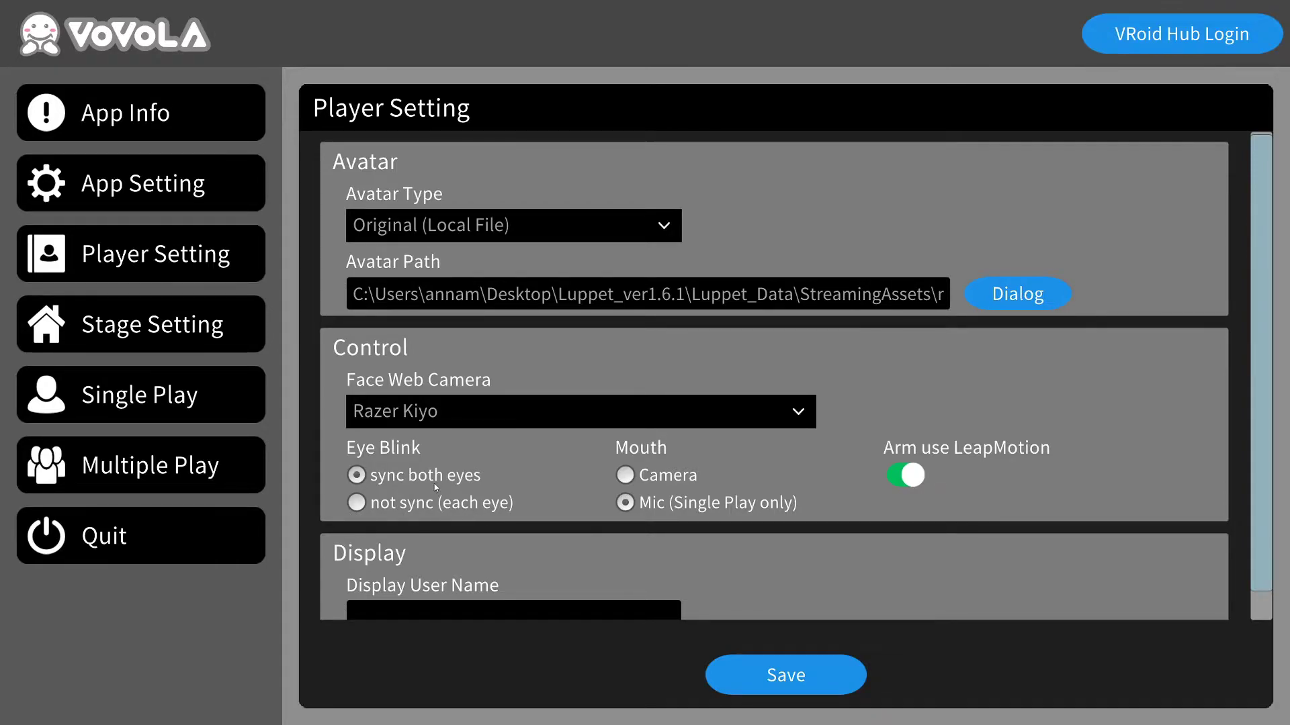
Step: Scroll through the Player Setting Avatar, Control and Display sections (Razer Kiyo webcam, Mic mouth, LeapMotion arms)
scroll(384, 456, down, 1)
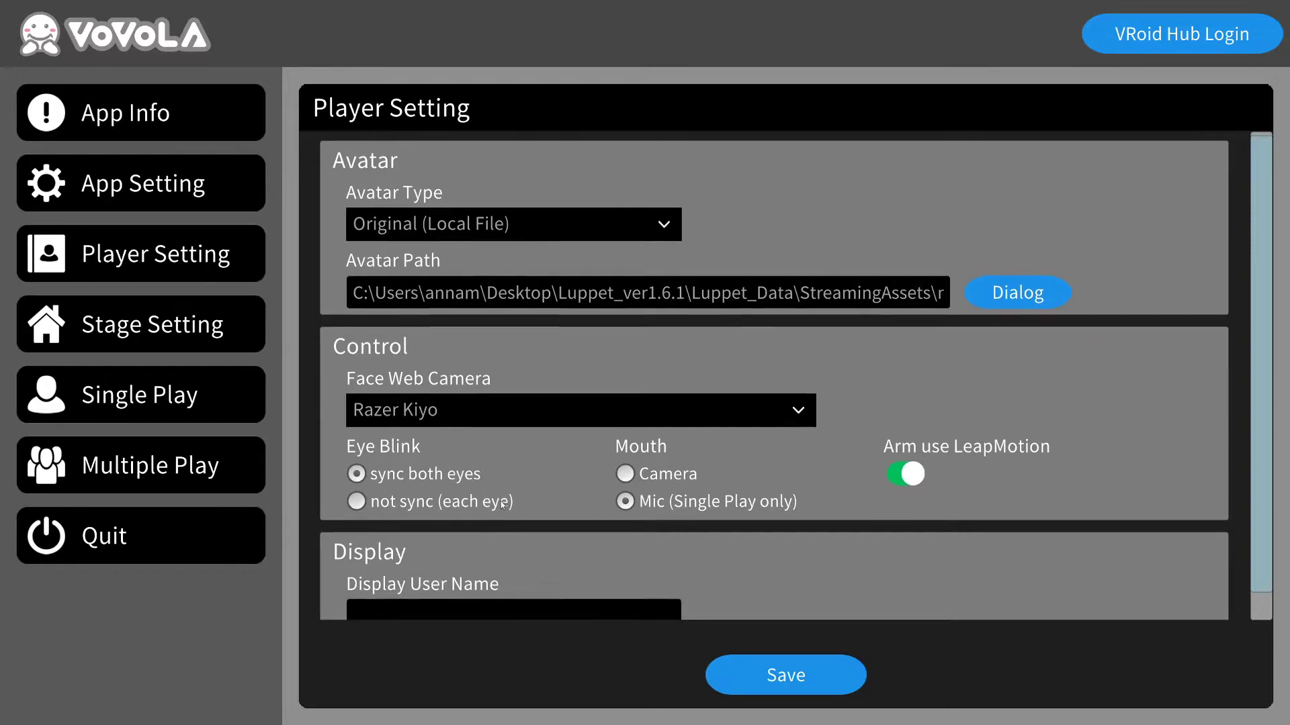
drag(1261, 357, 1275, 468)
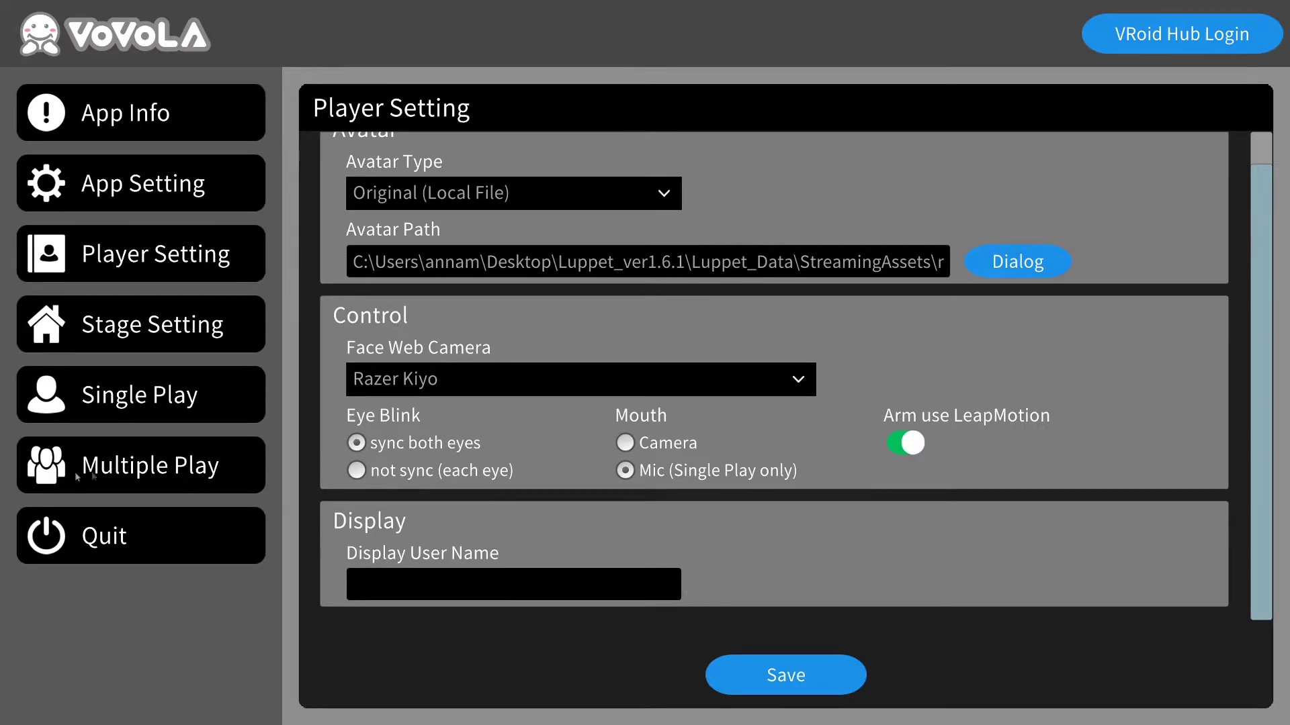
click(128, 329)
Step: Keep Preset as the stage type, then view the Multiple Play page for room MainRoom
click(464, 230)
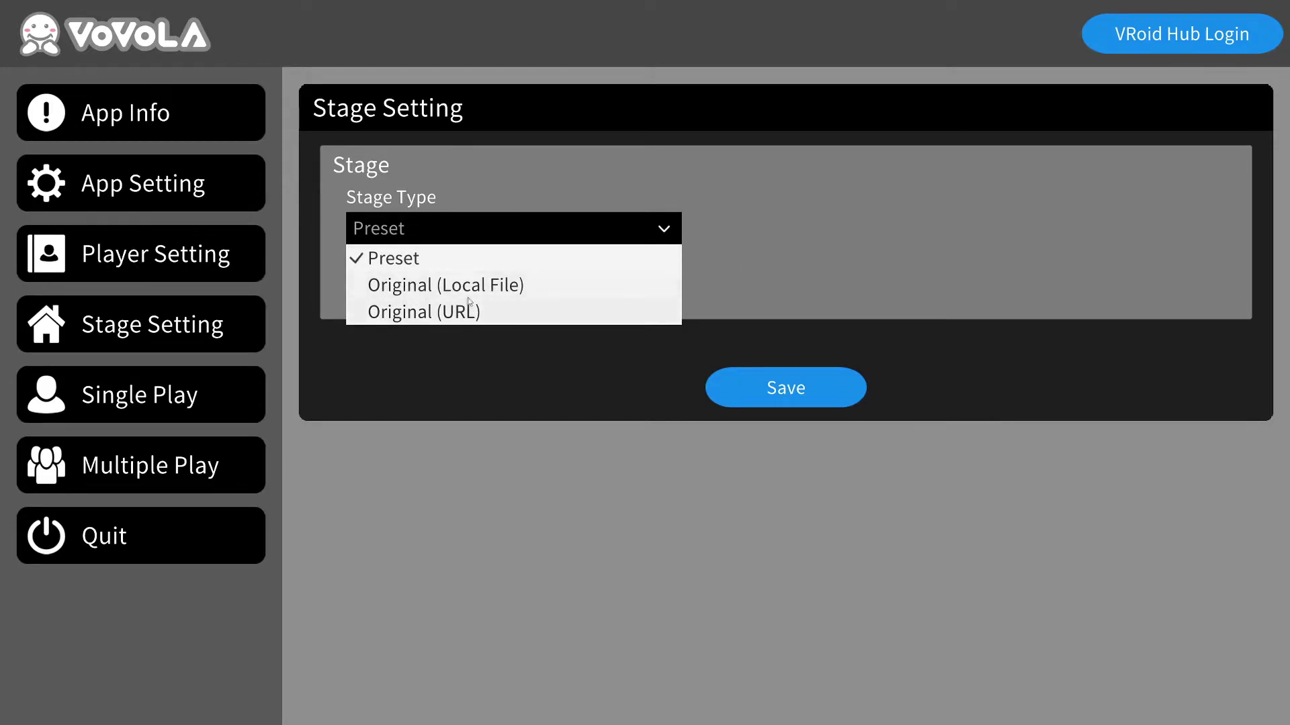
click(855, 229)
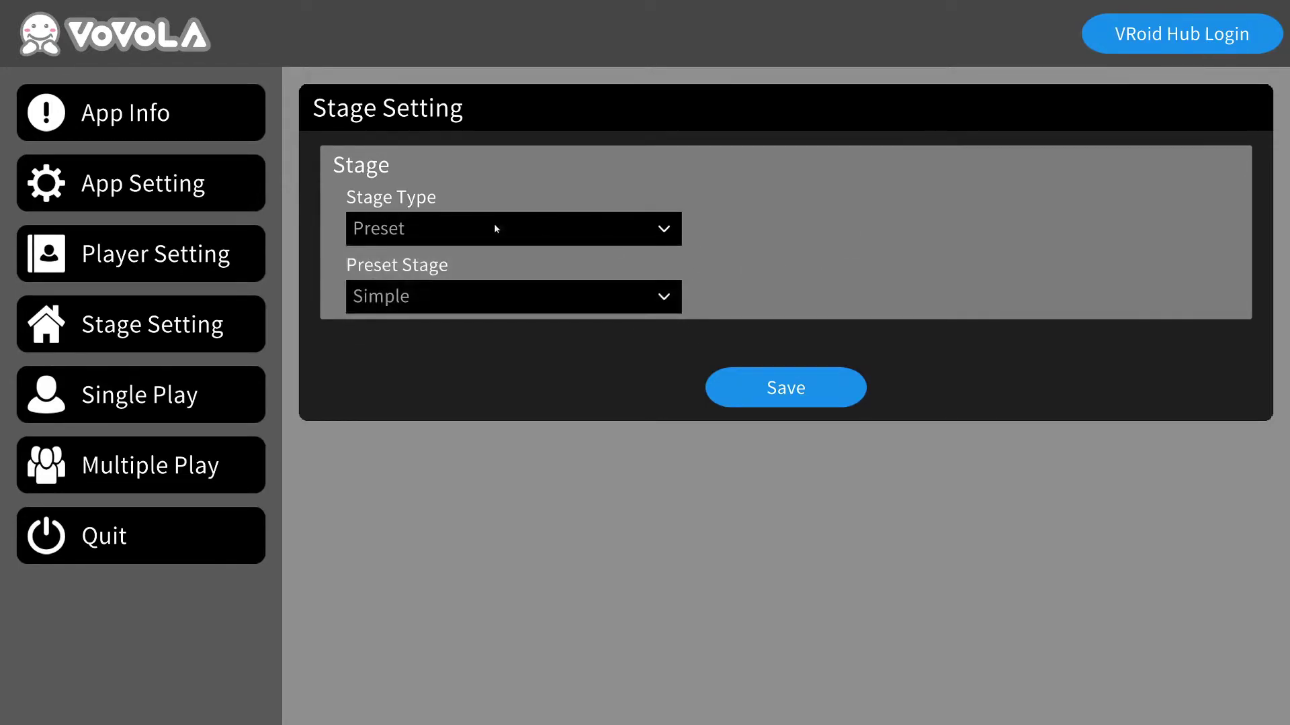
click(162, 464)
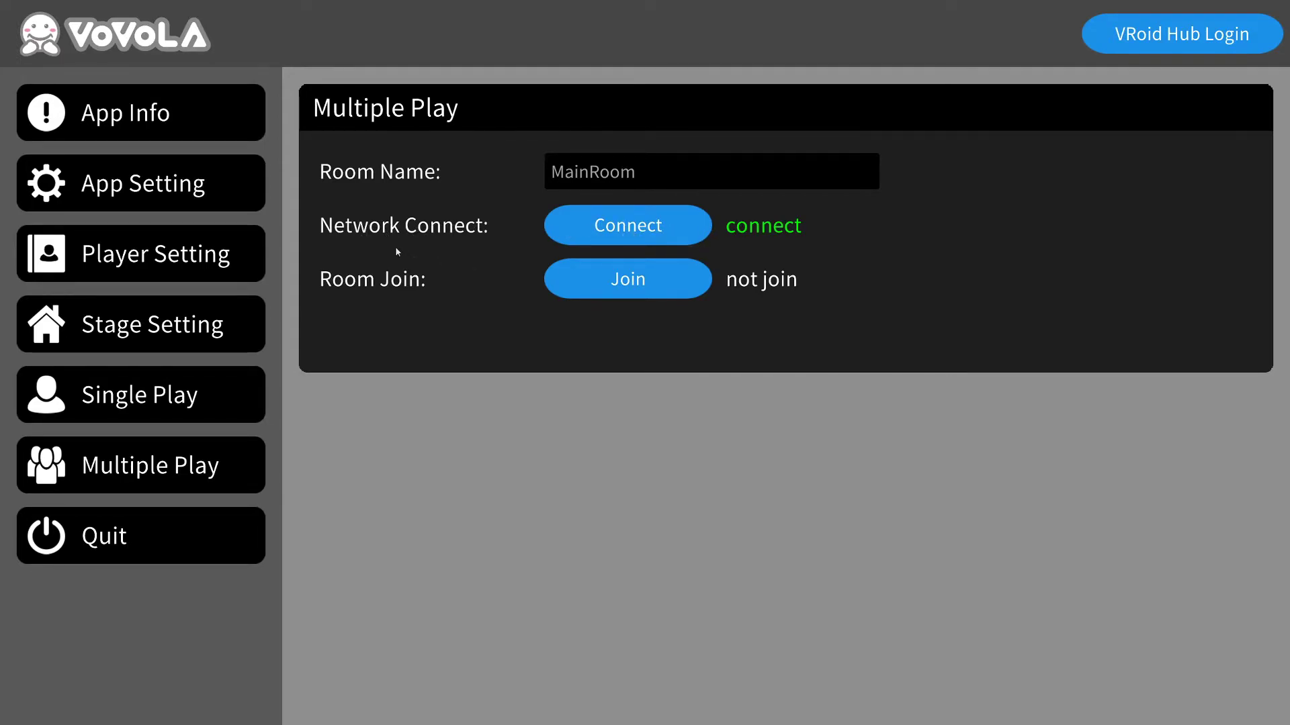
Step: Change the room name from MainRoom to partyroom
click(654, 173)
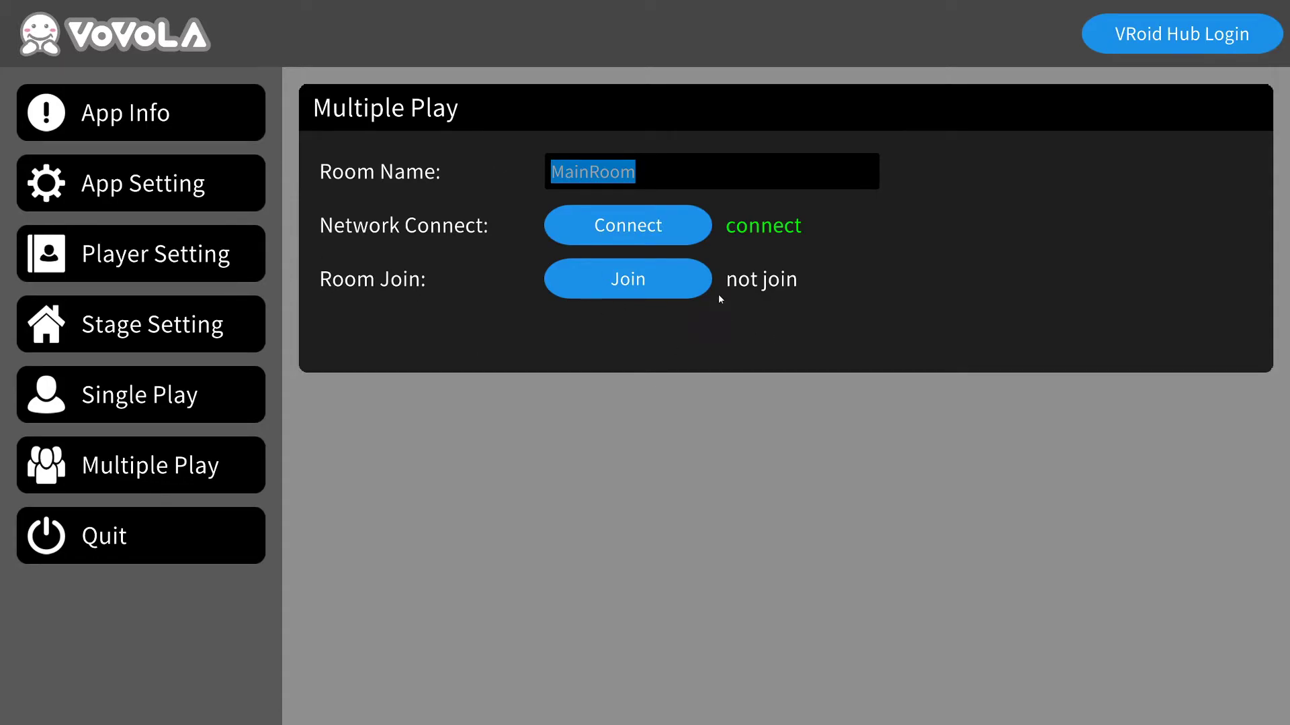
text(partyroom)
Step: Join room partyroom to enter the green avatar stage
click(655, 287)
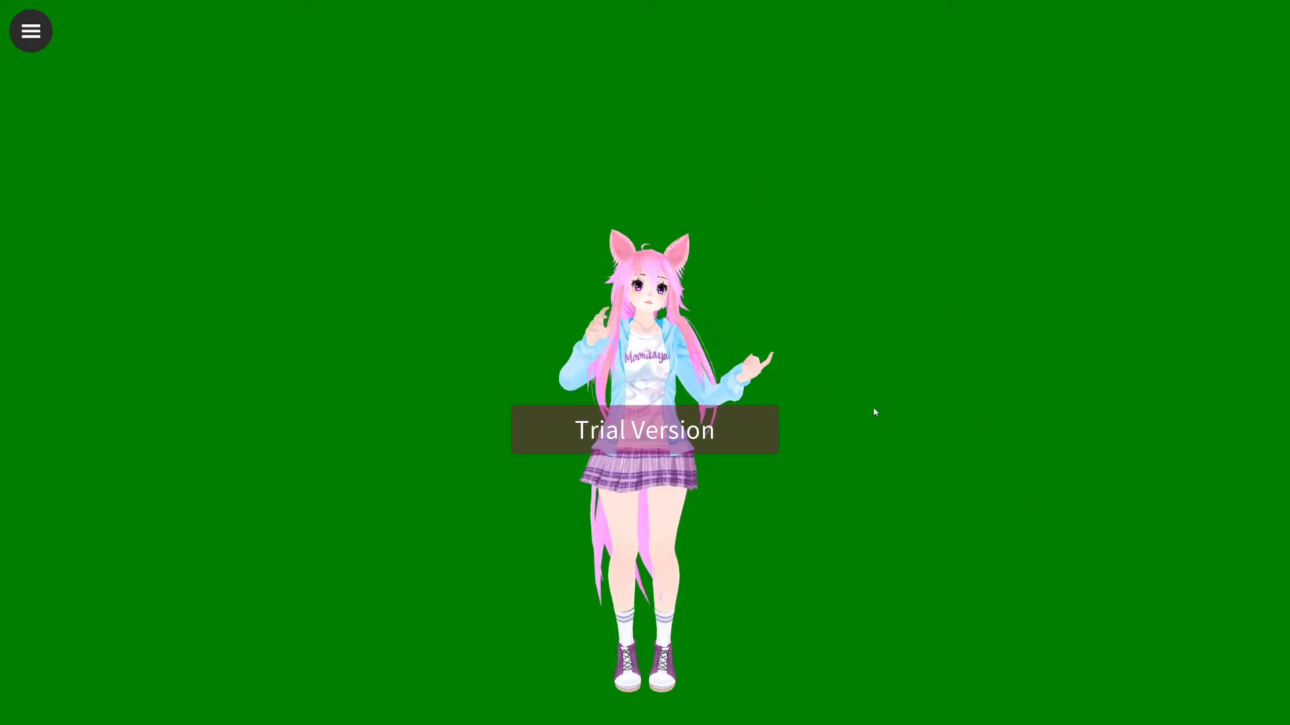
Step: From the room's menu, view and close the Room Info and then the Player Info dialogs
click(38, 40)
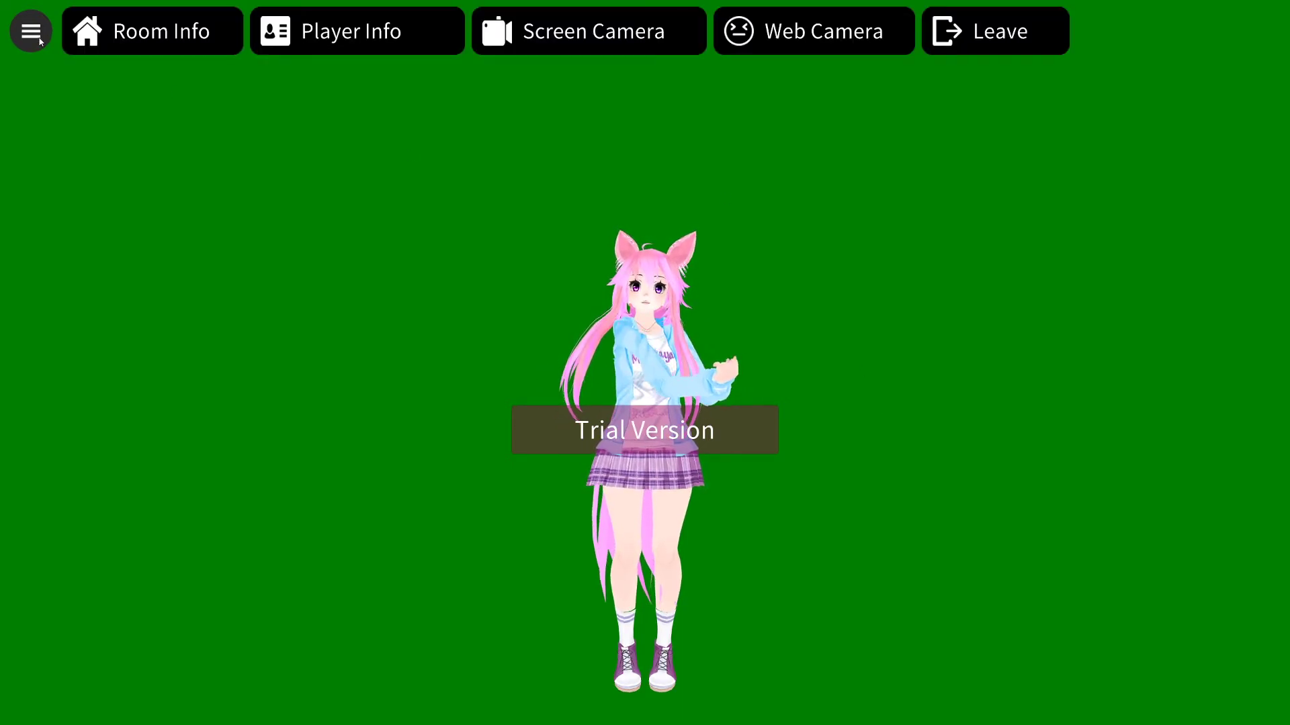
click(203, 32)
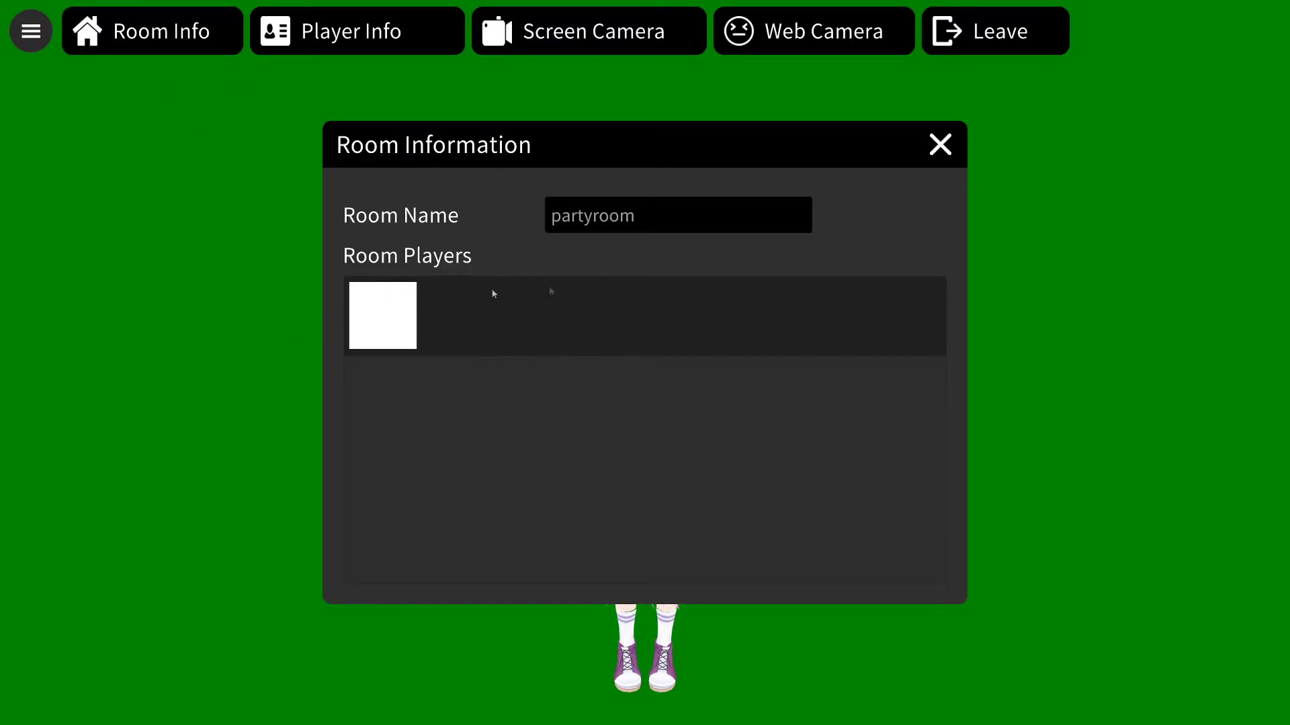
click(940, 144)
click(355, 47)
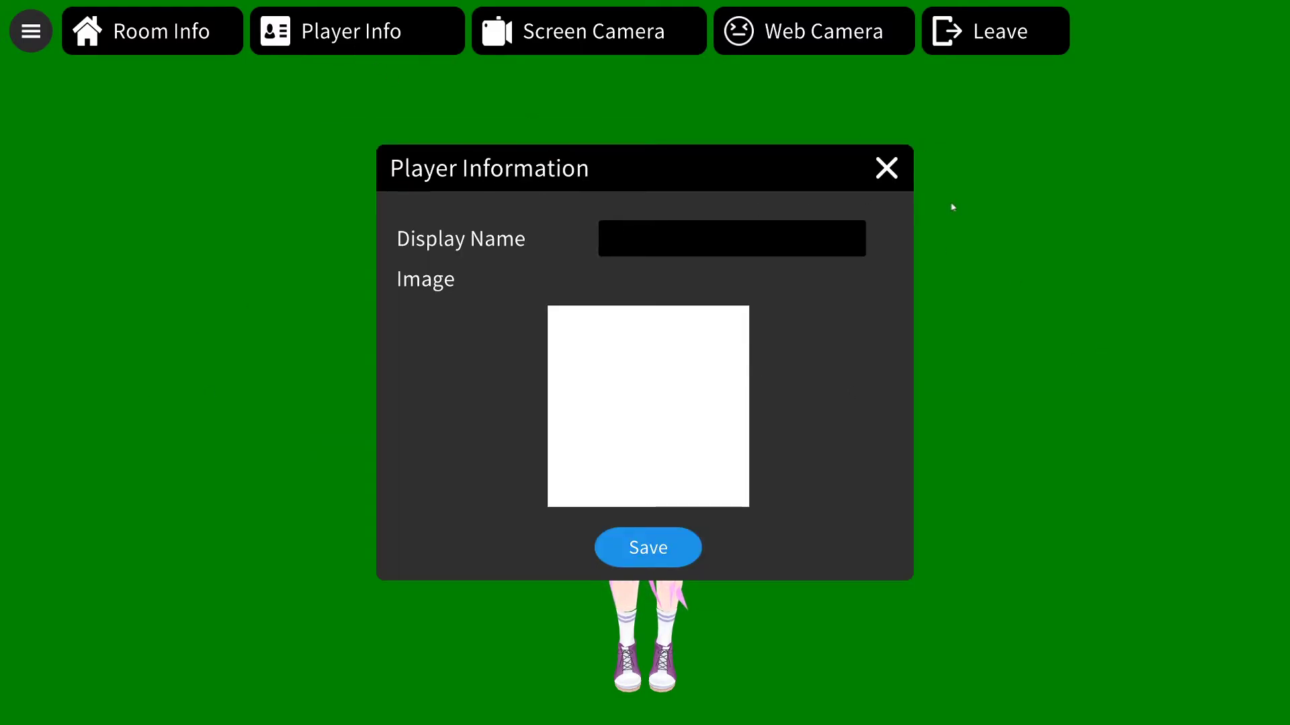
click(896, 173)
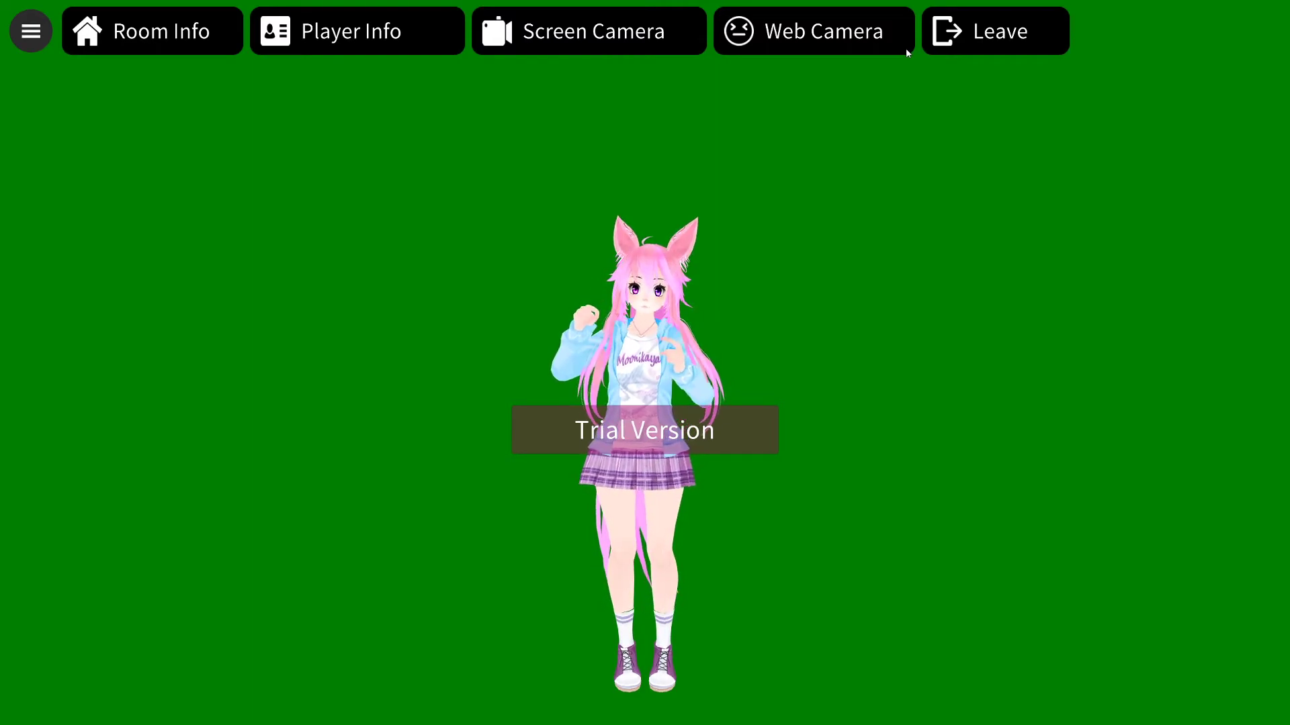
Step: Leave room partyroom and go to the Single Play page of the main menu
click(977, 35)
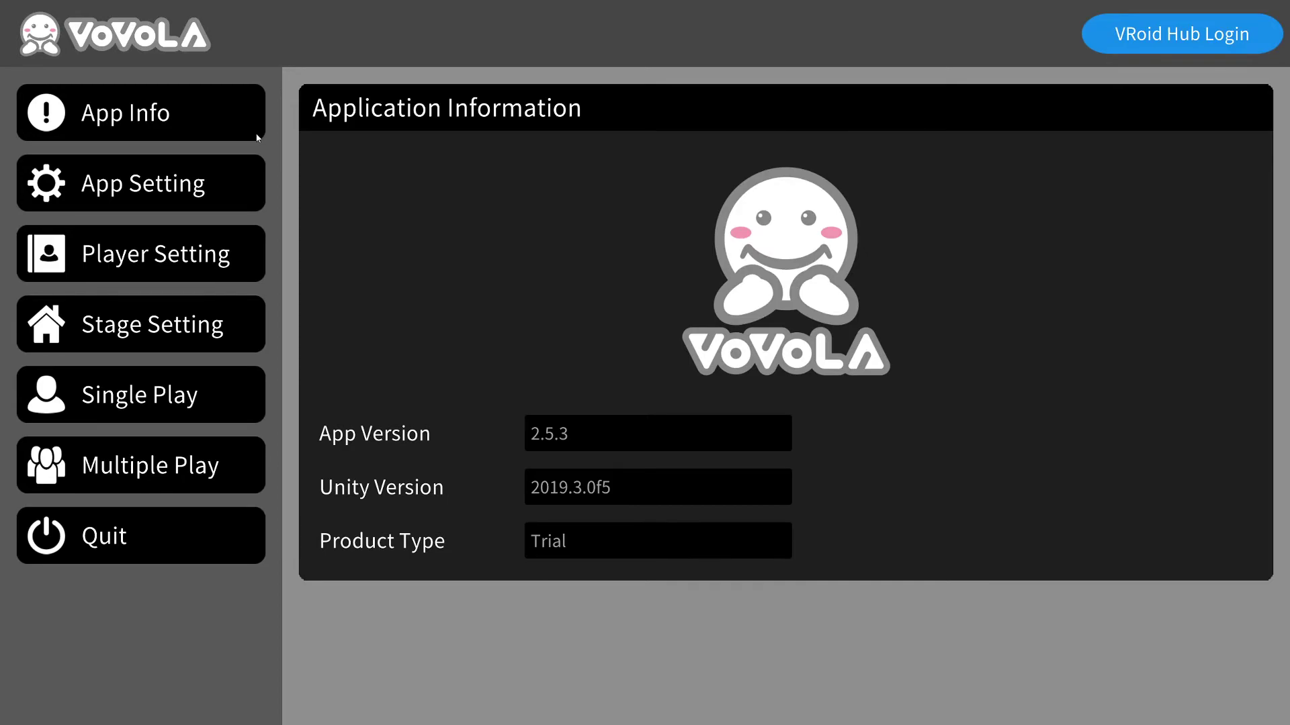
click(138, 401)
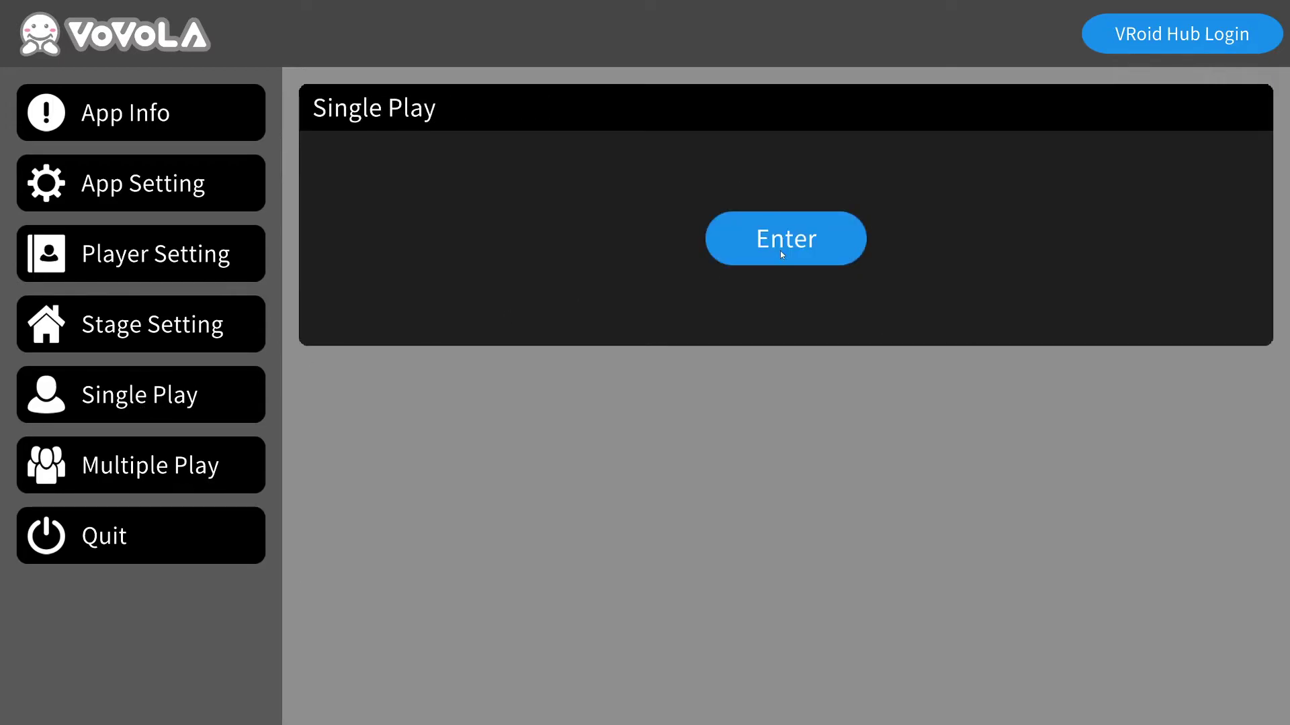
Step: Enter single play, then open and close the Screen Camera settings from the stage menu
click(766, 251)
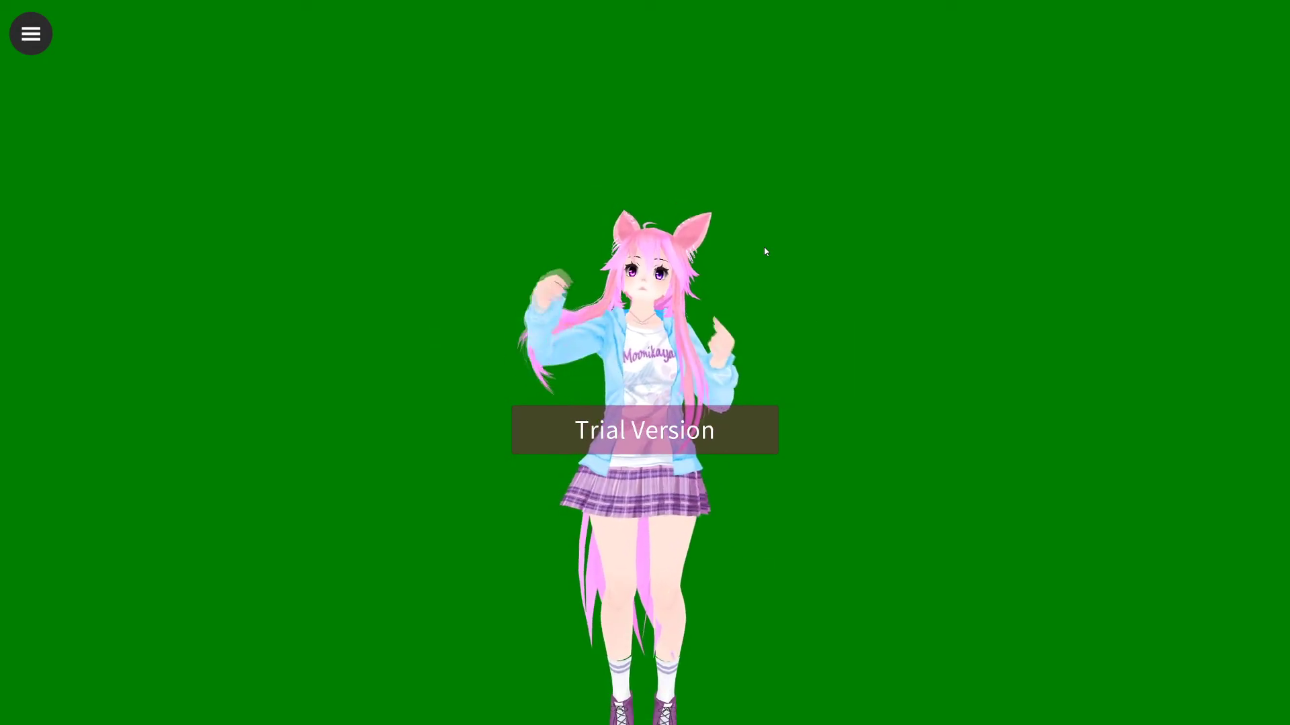
click(33, 42)
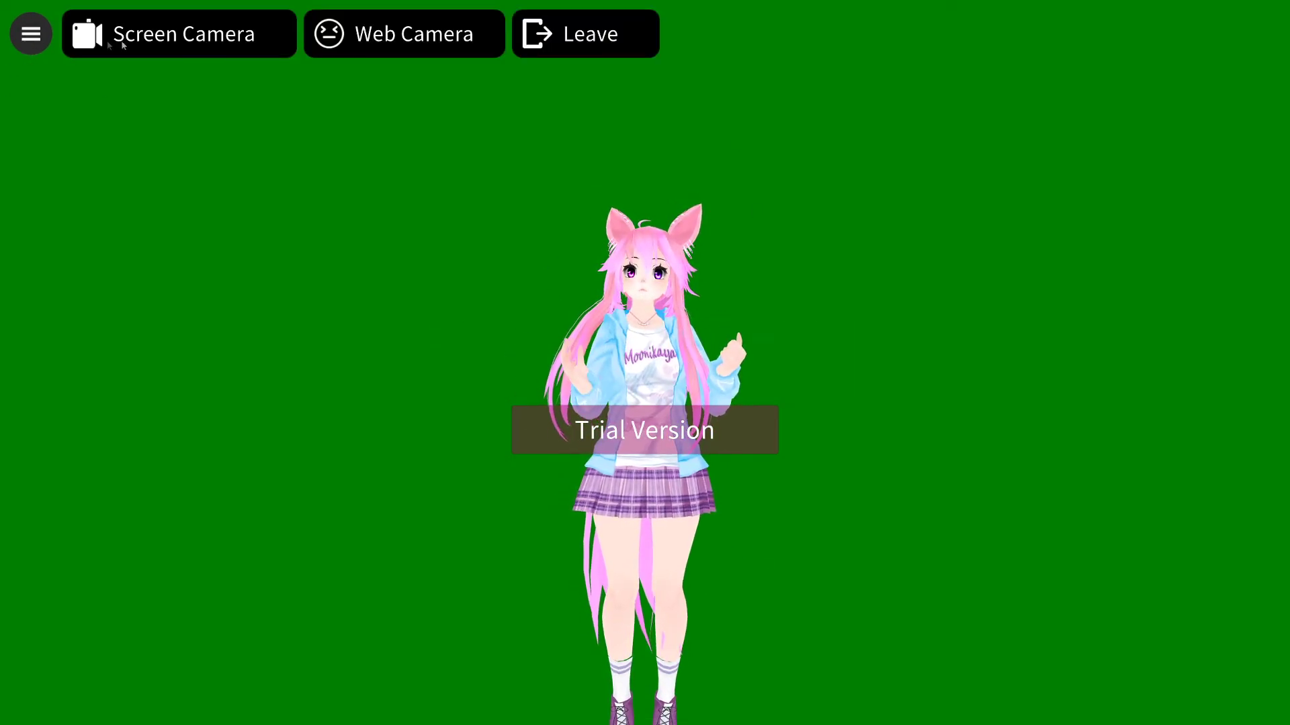
click(182, 37)
click(387, 46)
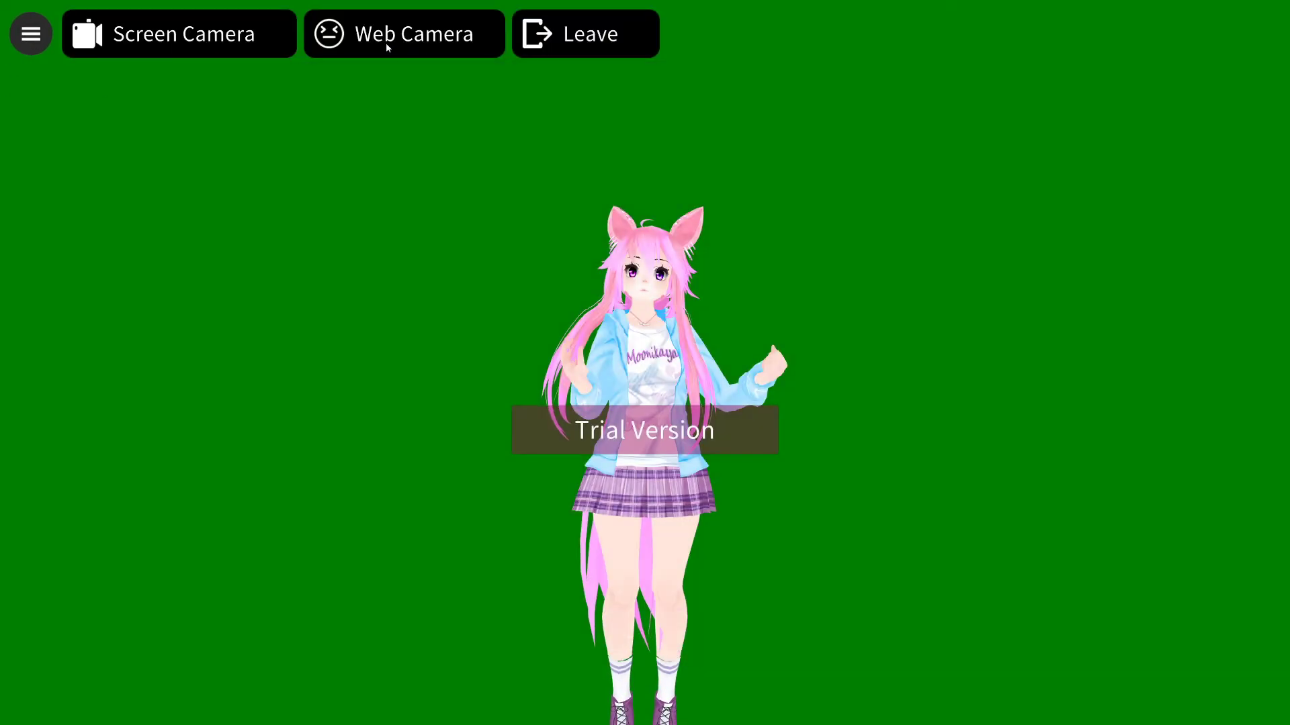